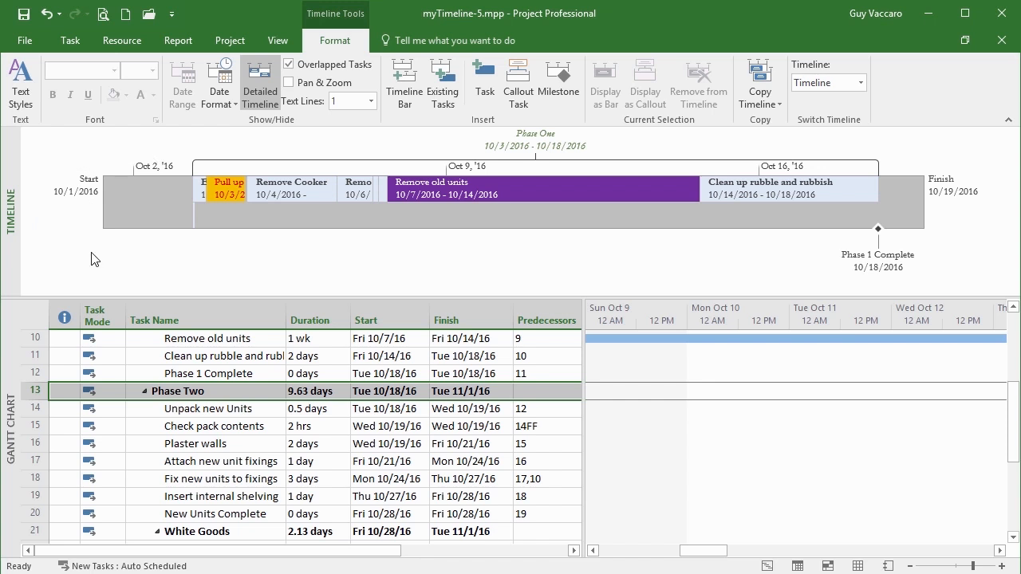
Preview the timeline's printout, return to the project and look over the available formats for copying the timeline.
{"action": "left_click", "coordinate": [36, 46]}
{"action": "left_click", "coordinate": [26, 229]}
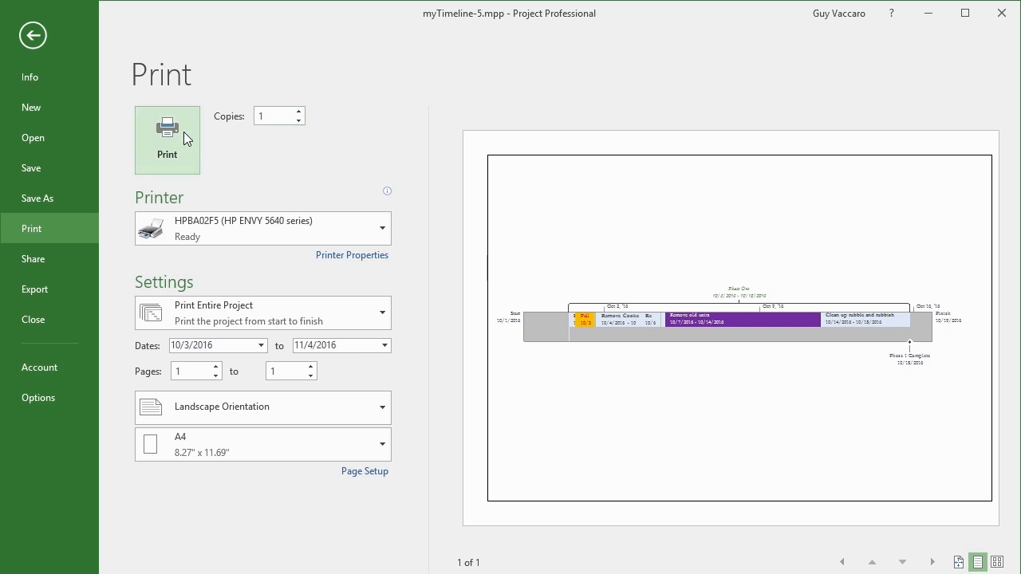
{"action": "left_click", "coordinate": [34, 36]}
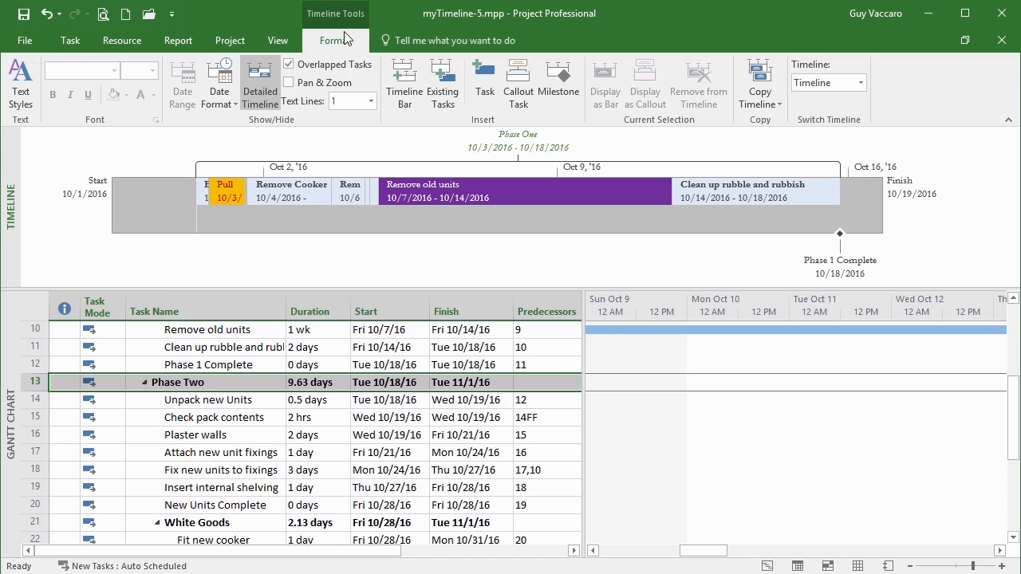
{"action": "left_click", "coordinate": [780, 110]}
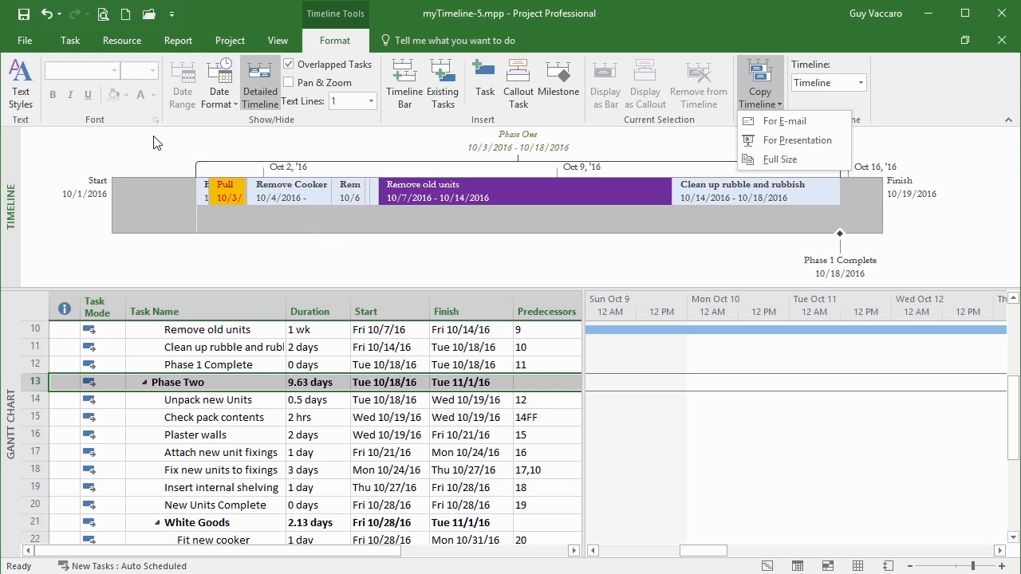
{"action": "left_click", "coordinate": [315, 112]}
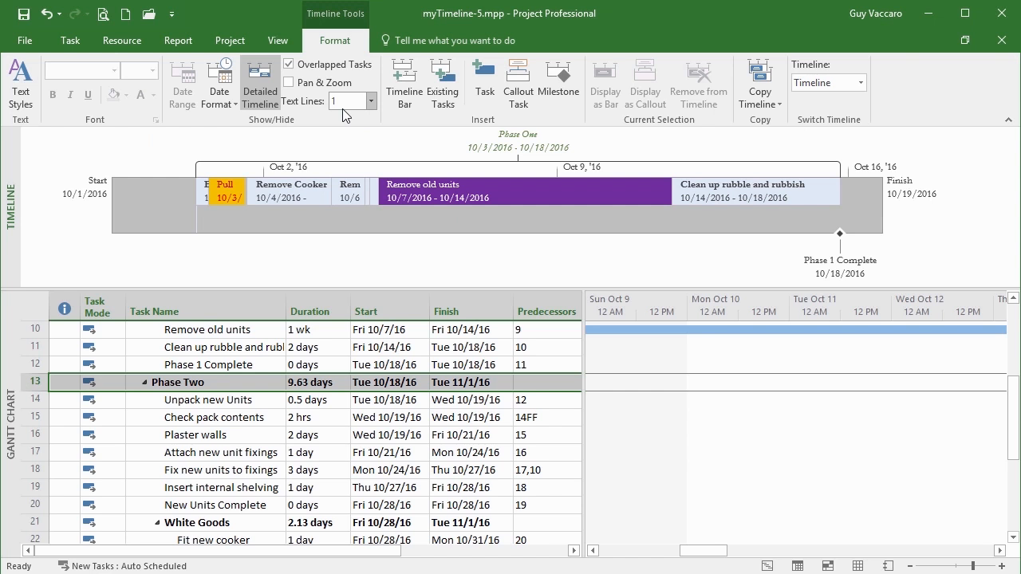
Set the timeline's text lines to 10 and inspect the details of the Remove Fridge task bar.
{"action": "left_click", "coordinate": [369, 101]}
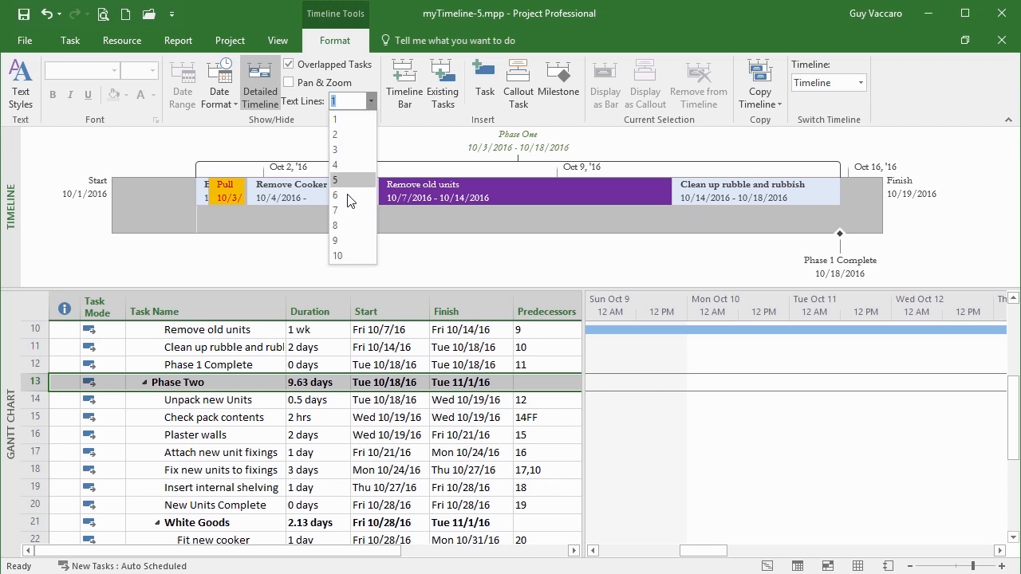
{"action": "left_click", "coordinate": [348, 256]}
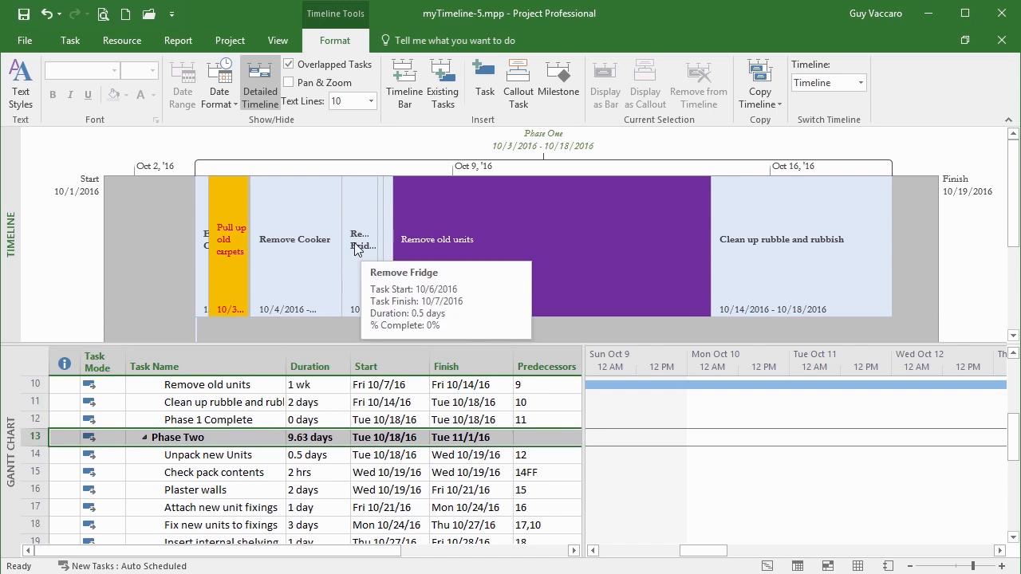
{"action": "mouse_move", "coordinate": [364, 237]}
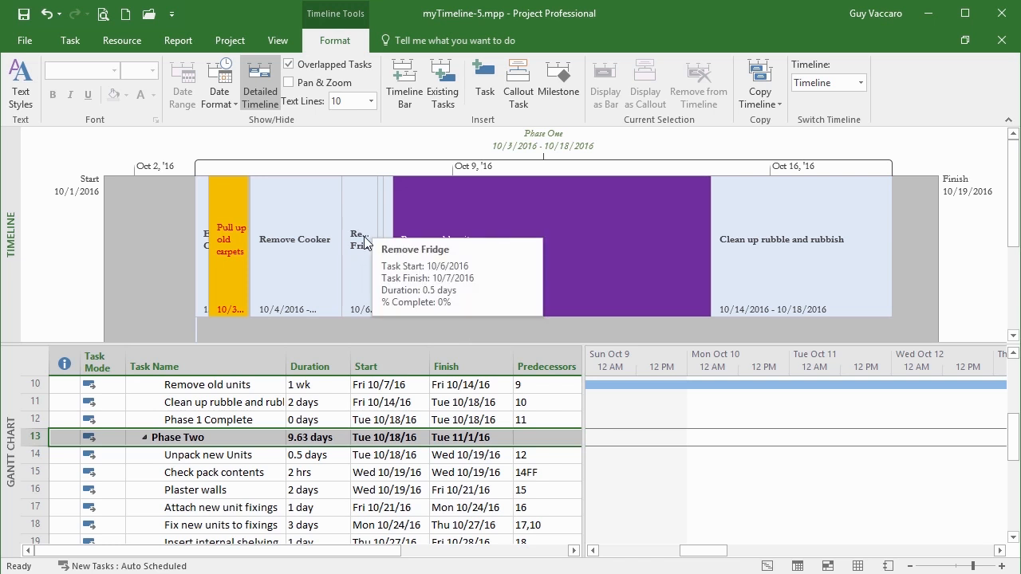
{"action": "mouse_move", "coordinate": [238, 240]}
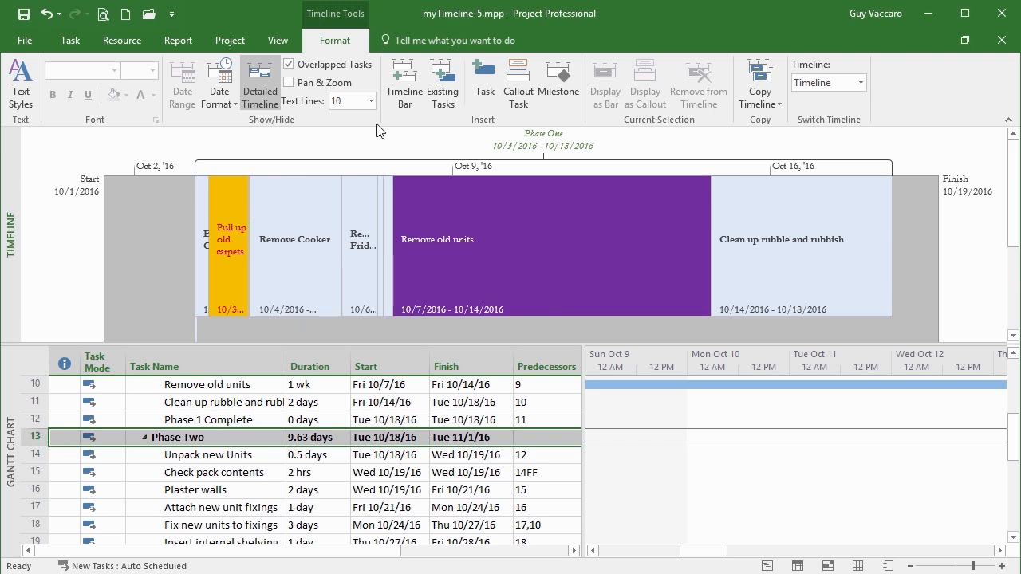
Try 4 text lines for the timeline's task bars, and return the setting to 1.
{"action": "left_click", "coordinate": [371, 101]}
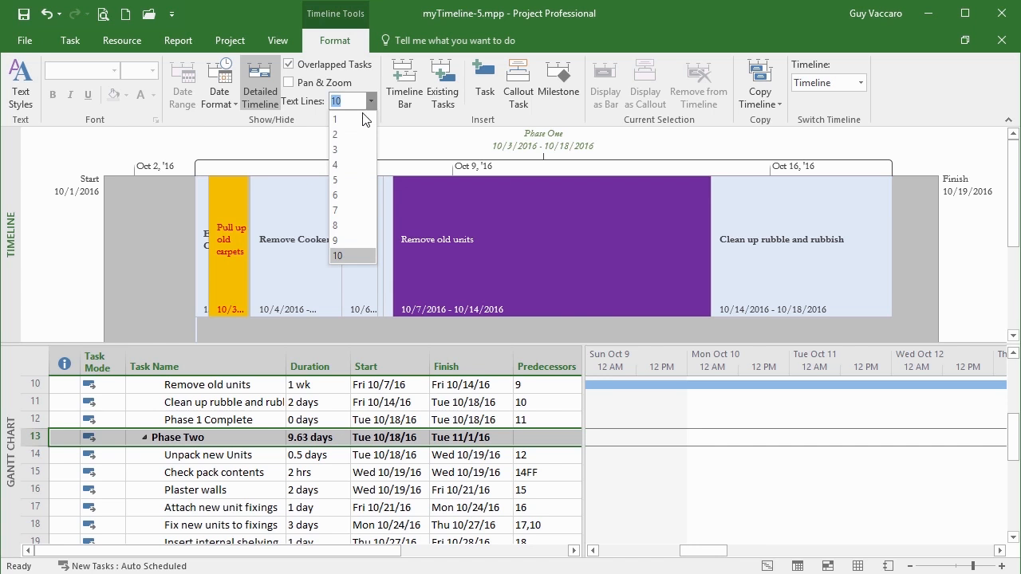
{"action": "left_click", "coordinate": [350, 154]}
{"action": "left_click", "coordinate": [371, 101]}
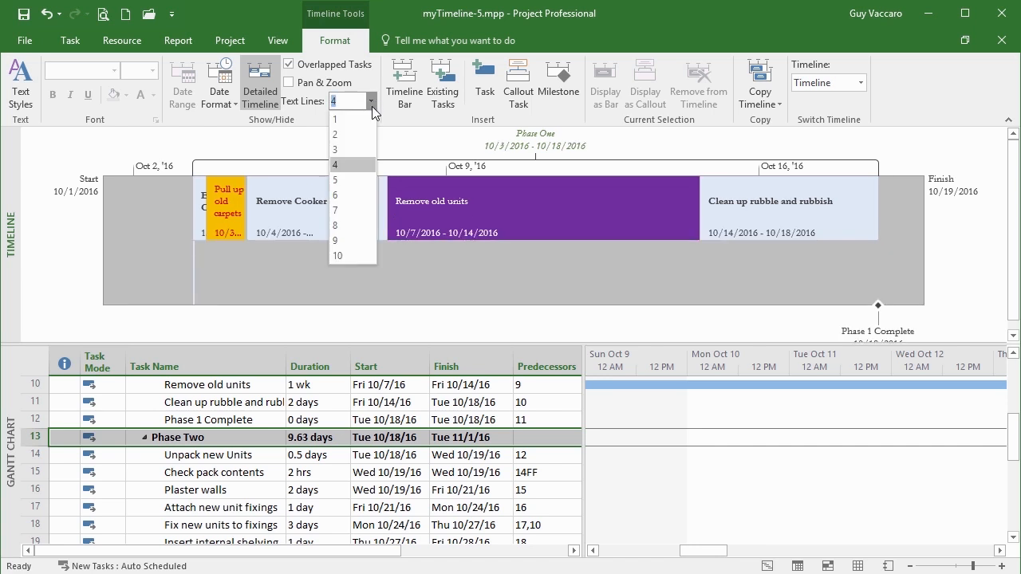
{"action": "left_click", "coordinate": [360, 120]}
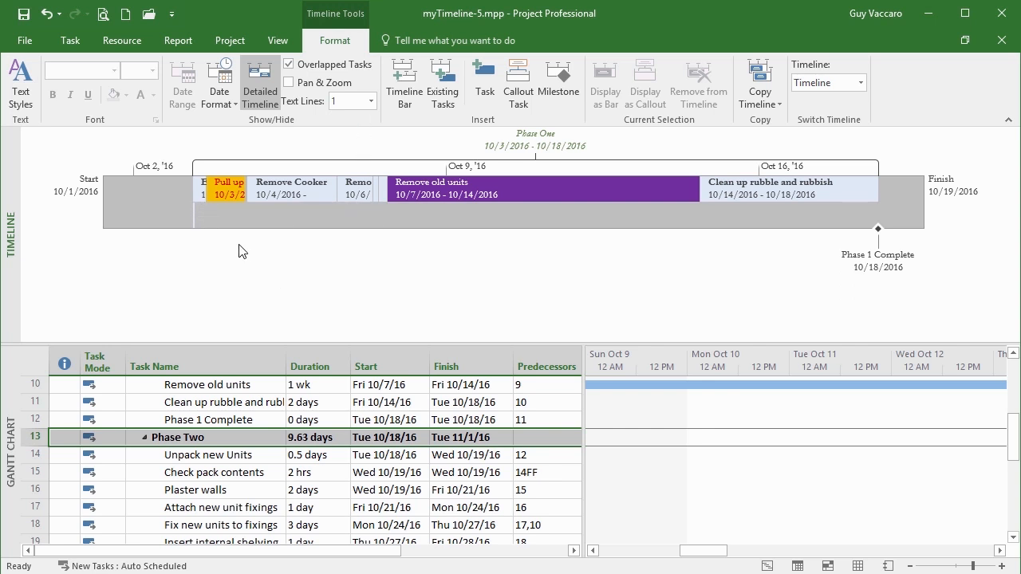
{"action": "mouse_move", "coordinate": [343, 193]}
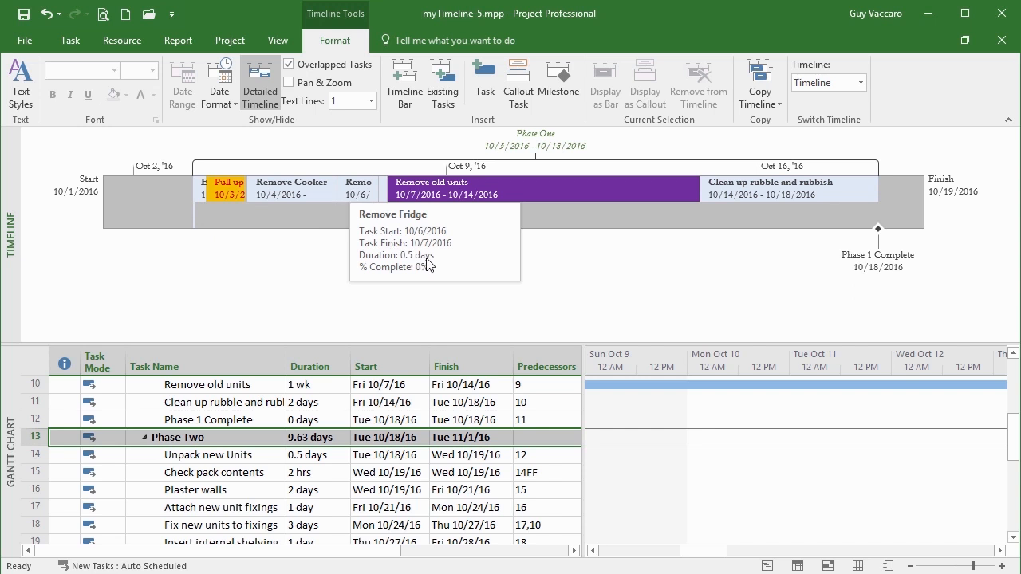
Copy the timeline at full size and switch to the blank Word document.
{"action": "left_click", "coordinate": [777, 100]}
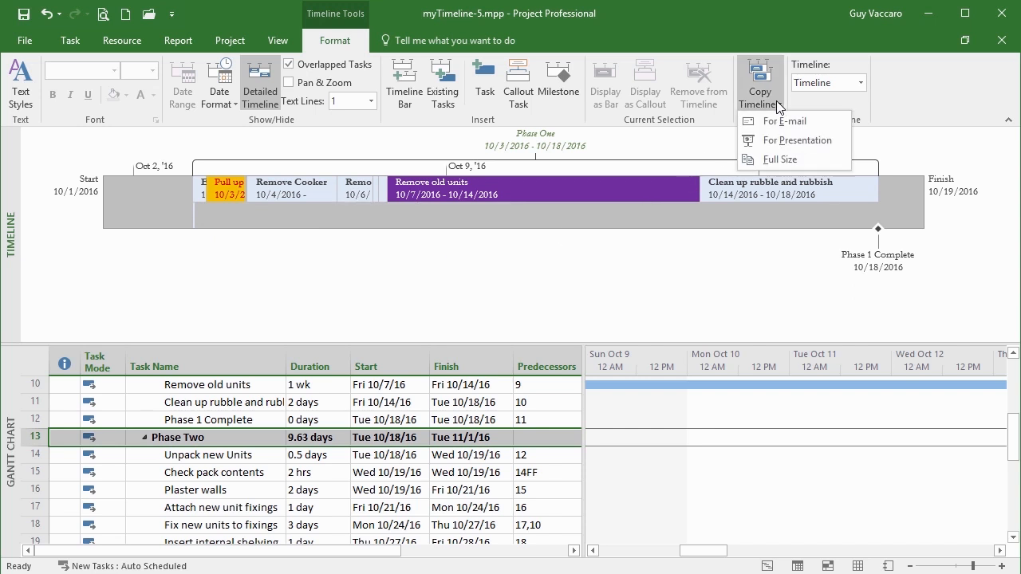
{"action": "left_click", "coordinate": [777, 160]}
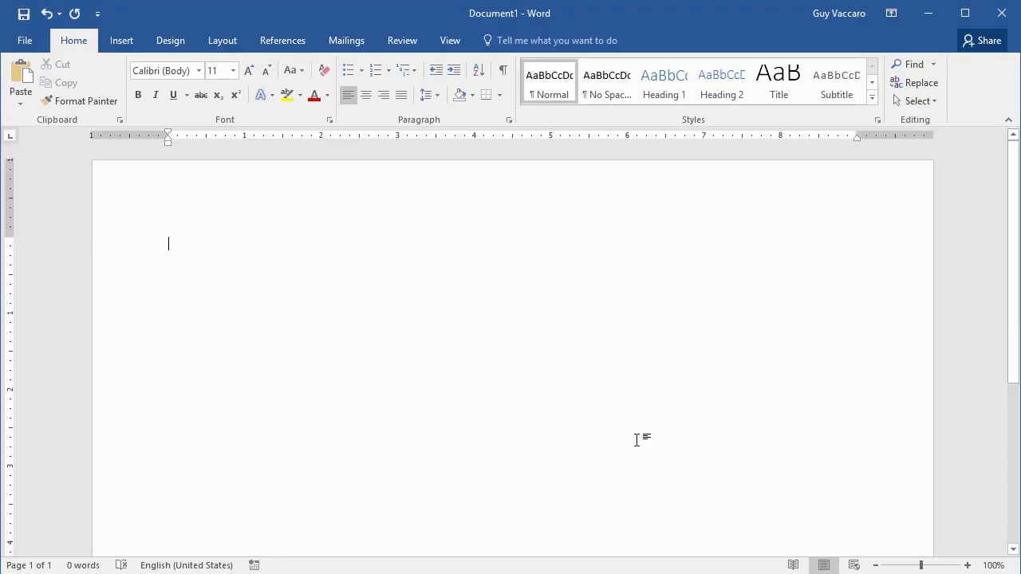
Extend the paragraph's left and right indents into the page margins and paste the copied timeline.
{"action": "left_click_drag", "start_coordinate": [168, 143], "coordinate": [111, 143]}
{"action": "left_click_drag", "start_coordinate": [857, 136], "coordinate": [905, 136]}
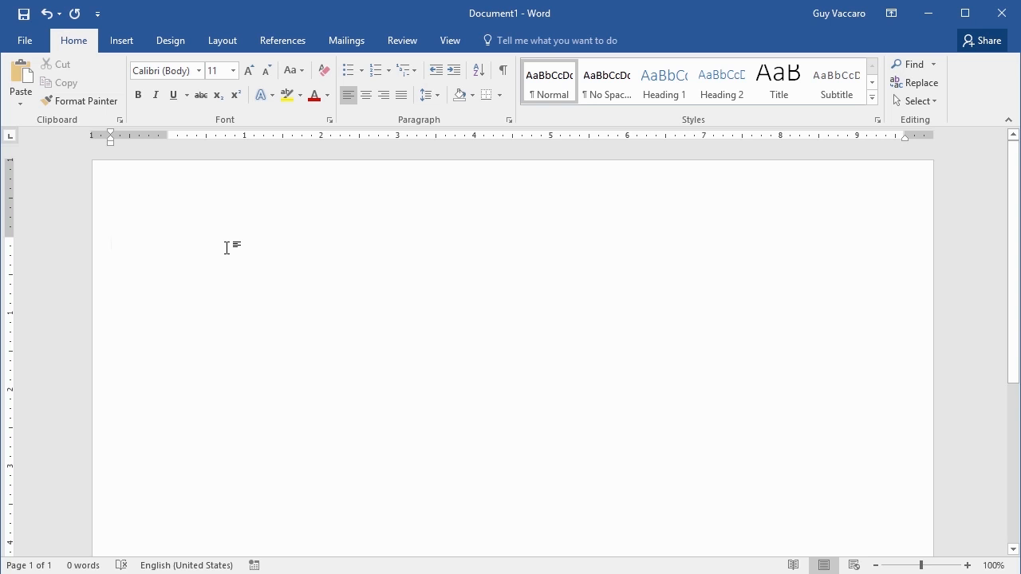
{"action": "key", "text": "ctrl+v"}
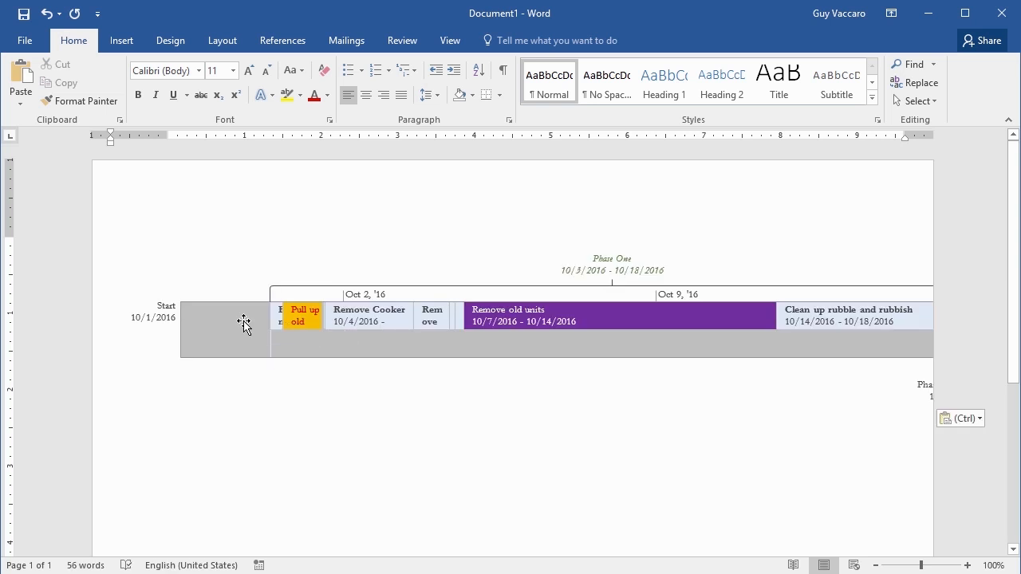
Shrink the pasted timeline so that it fits within the page width.
{"action": "left_click", "coordinate": [215, 334]}
{"action": "left_click_drag", "start_coordinate": [104, 413], "coordinate": [269, 311]}
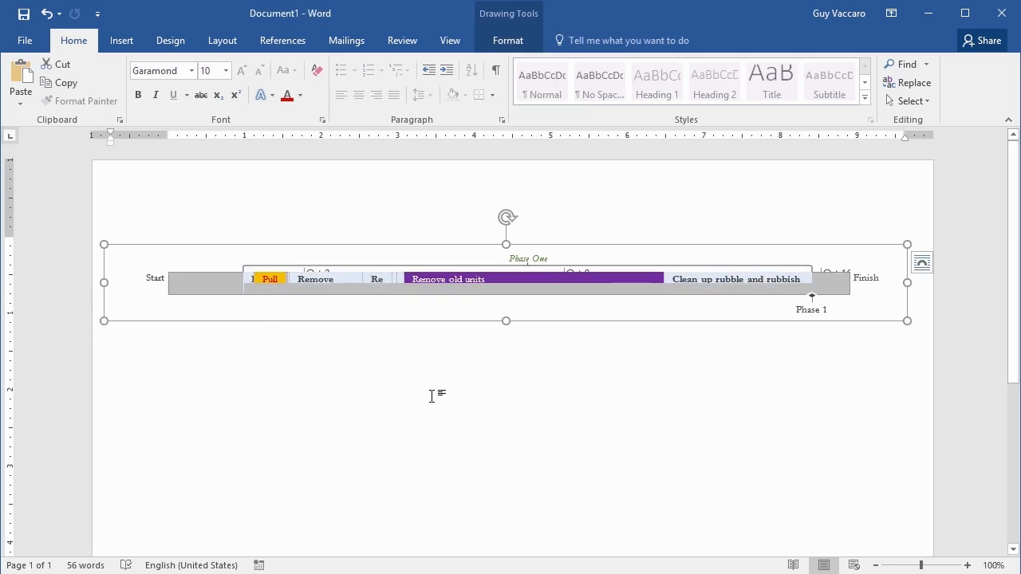
{"action": "key", "text": "ctrl+z"}
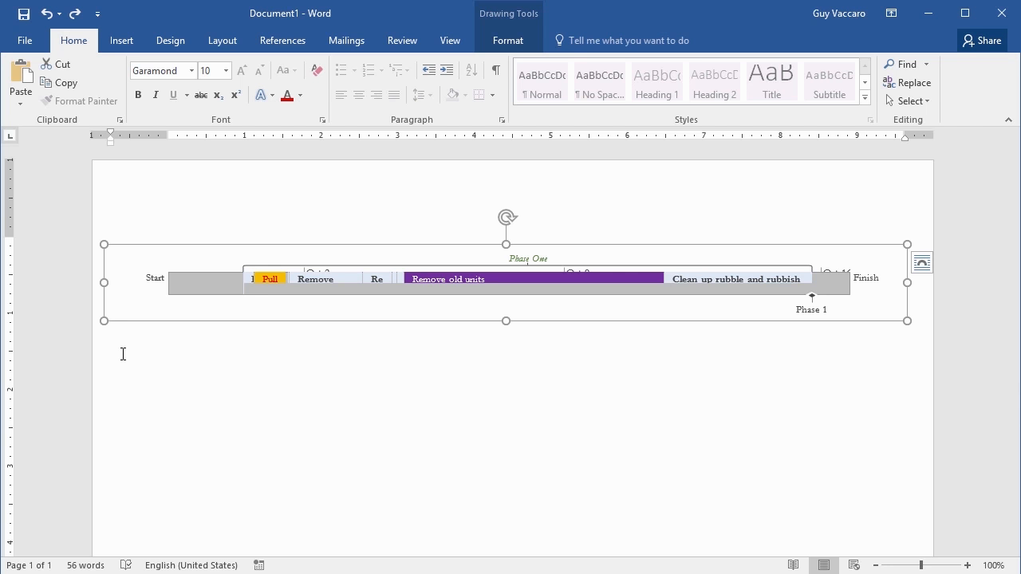
Paste a second copy of the timeline below the first and scale it to fit the page width.
{"action": "left_click", "coordinate": [123, 354]}
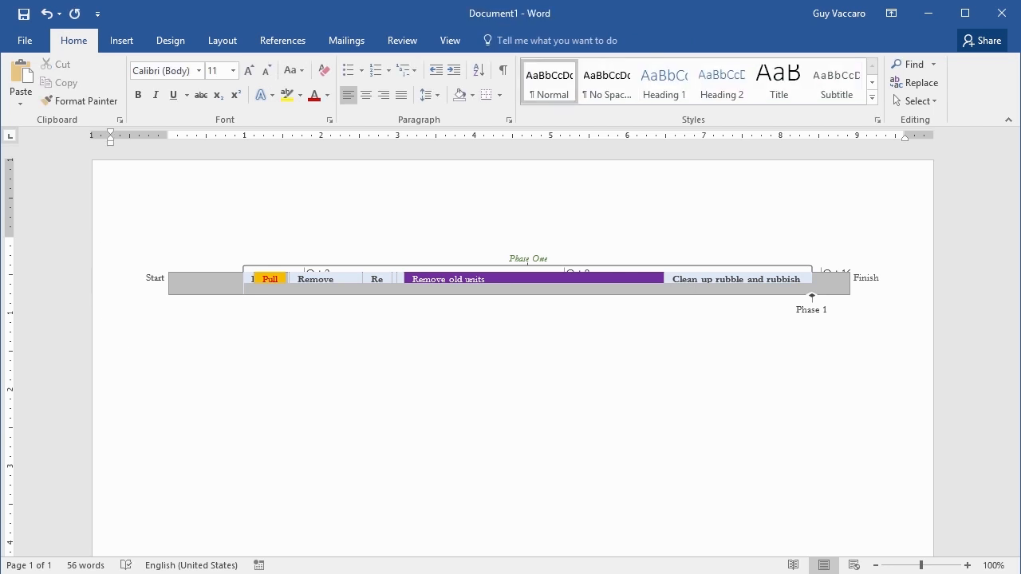
{"action": "key", "text": "ctrl+v"}
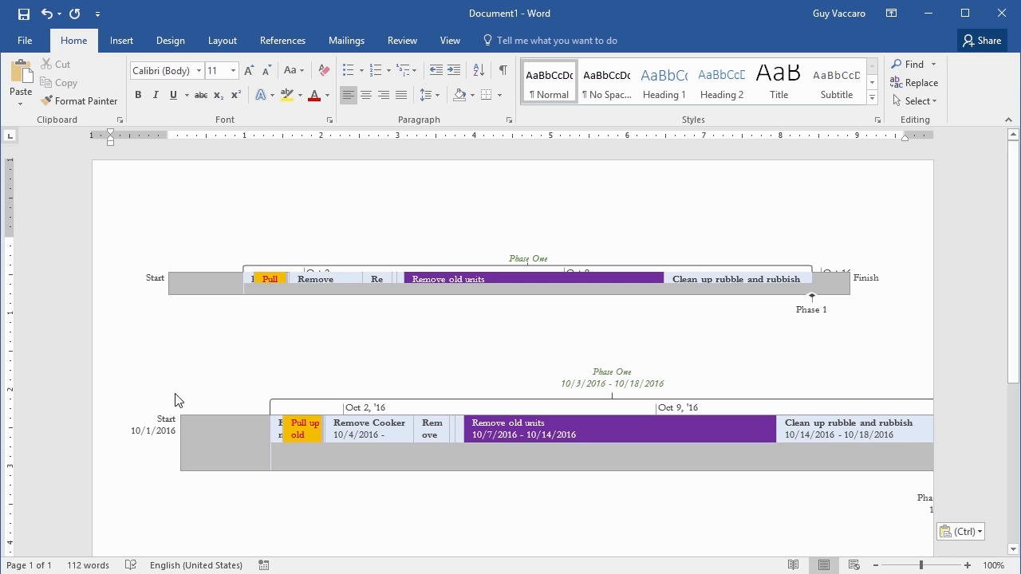
{"action": "left_click", "coordinate": [152, 381]}
{"action": "left_click_drag", "start_coordinate": [106, 358], "coordinate": [107, 357]}
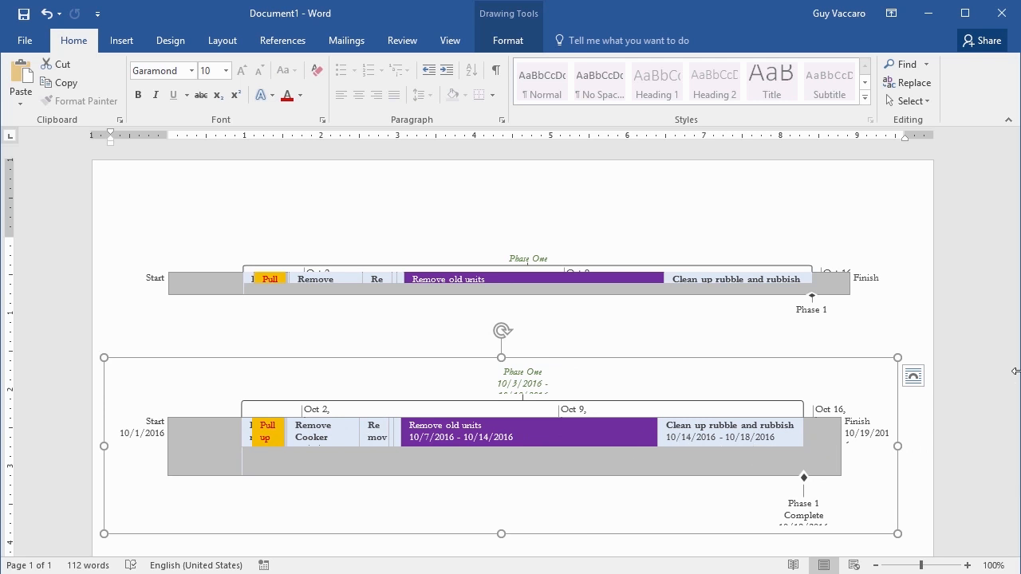
Enlarge the Phase One label's text box in the second timeline so that its full date range fits on one line.
{"action": "left_click", "coordinate": [526, 380]}
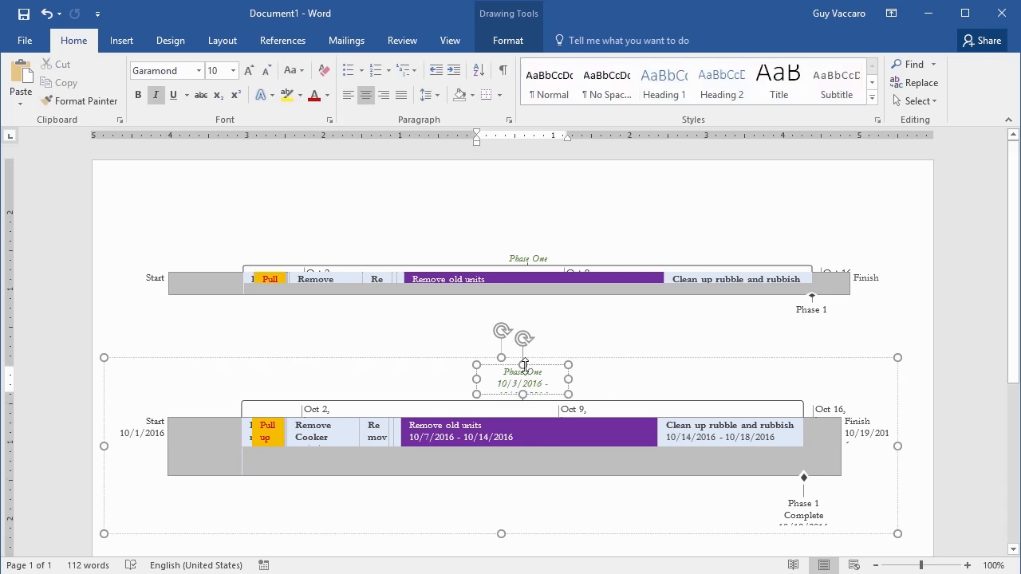
{"action": "left_click_drag", "start_coordinate": [523, 362], "coordinate": [524, 358]}
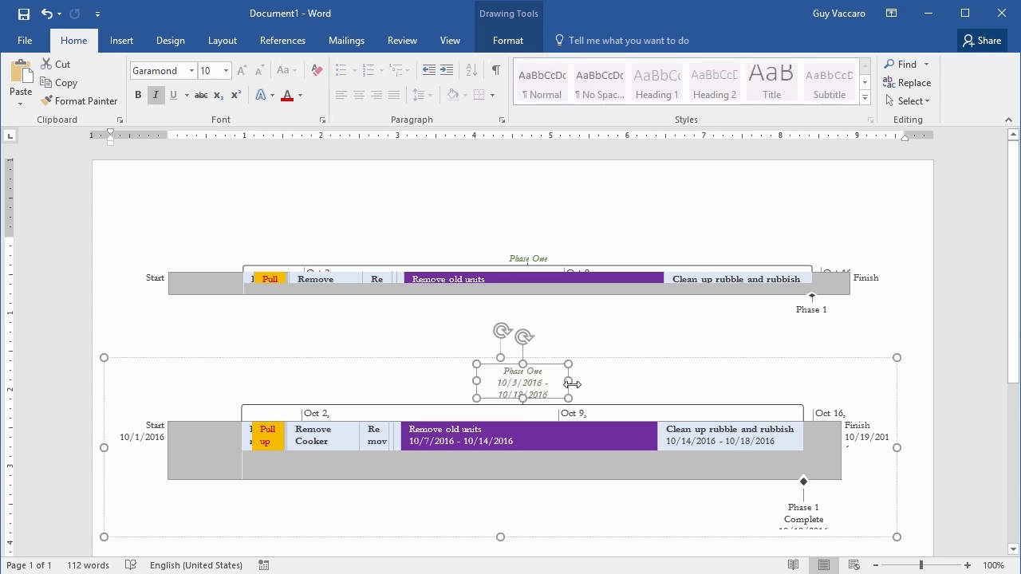
{"action": "left_click_drag", "start_coordinate": [569, 382], "coordinate": [580, 382]}
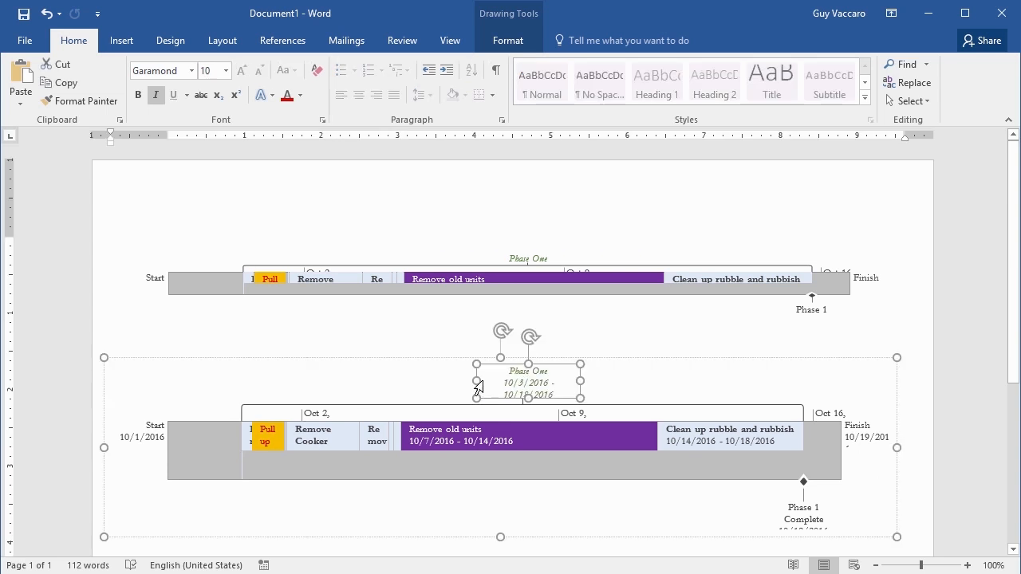
{"action": "left_click_drag", "start_coordinate": [477, 380], "coordinate": [467, 381]}
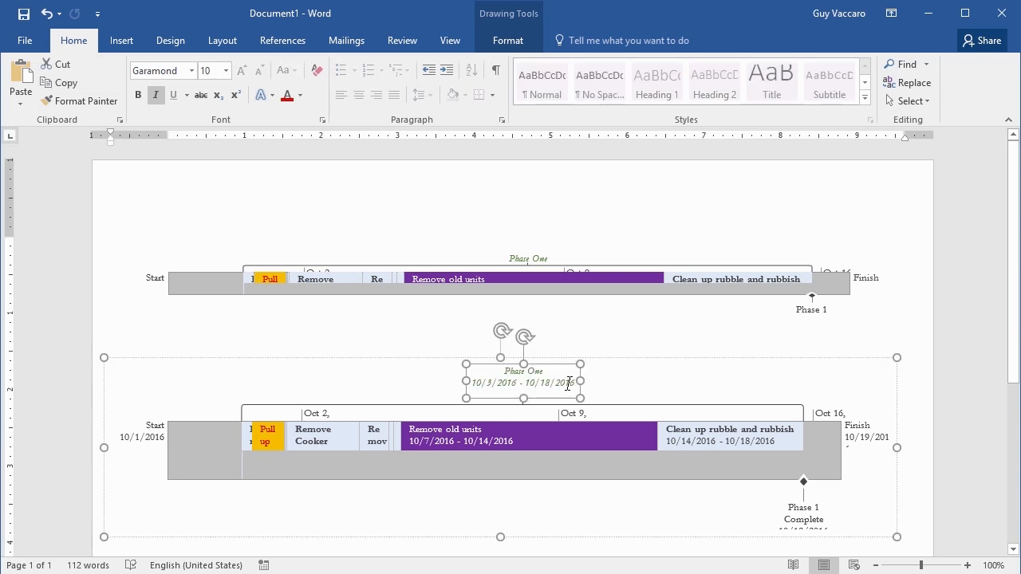
Widen the Phase 1 Complete label's text box on both sides so that its name and date fit.
{"action": "left_click", "coordinate": [804, 509]}
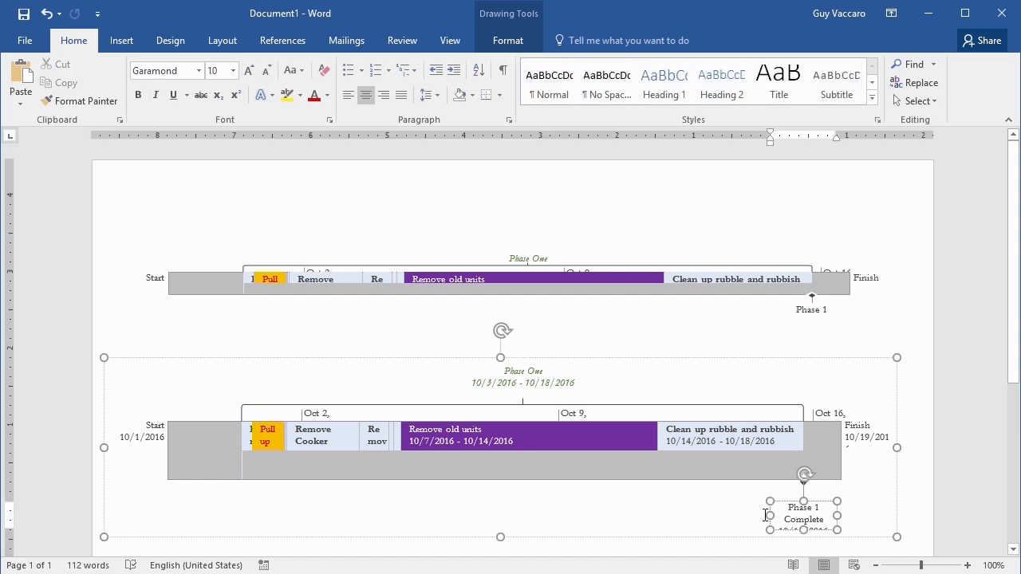
{"action": "left_click_drag", "start_coordinate": [767, 515], "coordinate": [741, 515]}
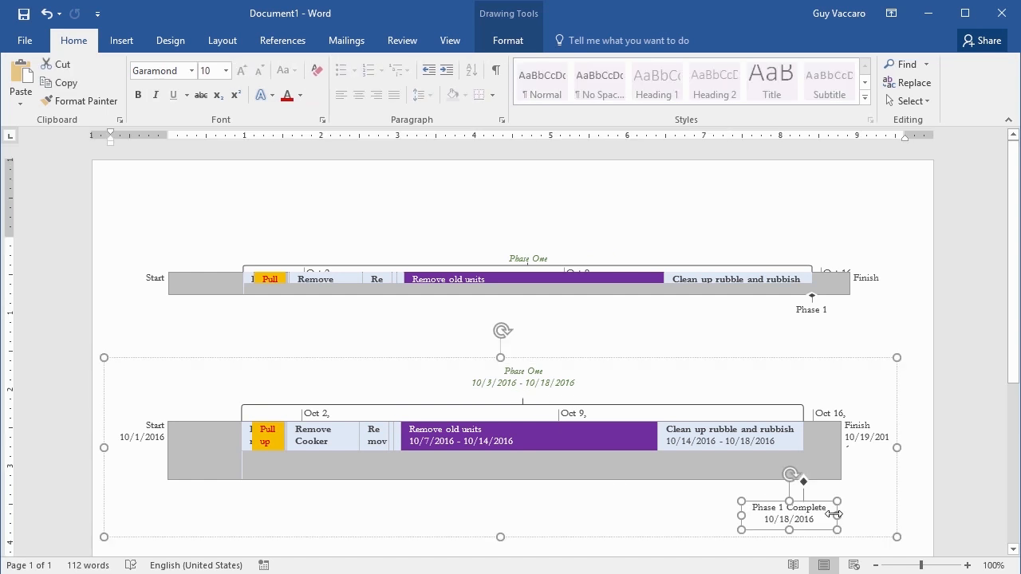
{"action": "left_click_drag", "start_coordinate": [837, 514], "coordinate": [849, 515]}
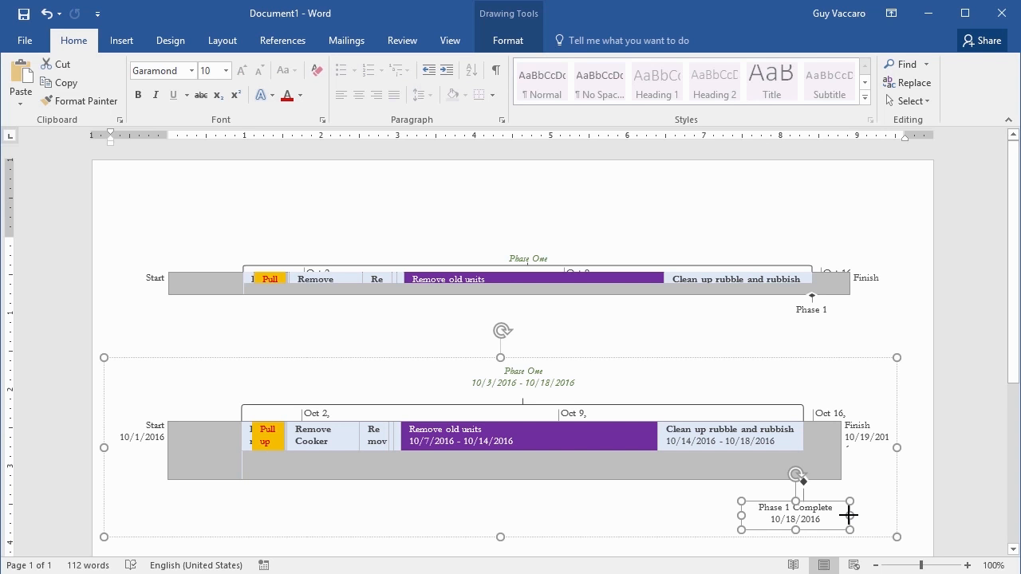
Enlarge the Finish label's text box so that the full date 10/19/2016 fits, and select the whole drawing.
{"action": "left_click", "coordinate": [861, 436]}
{"action": "left_click_drag", "start_coordinate": [868, 450], "coordinate": [868, 467]}
{"action": "left_click_drag", "start_coordinate": [887, 443], "coordinate": [872, 458]}
{"action": "left_click", "coordinate": [871, 491]}
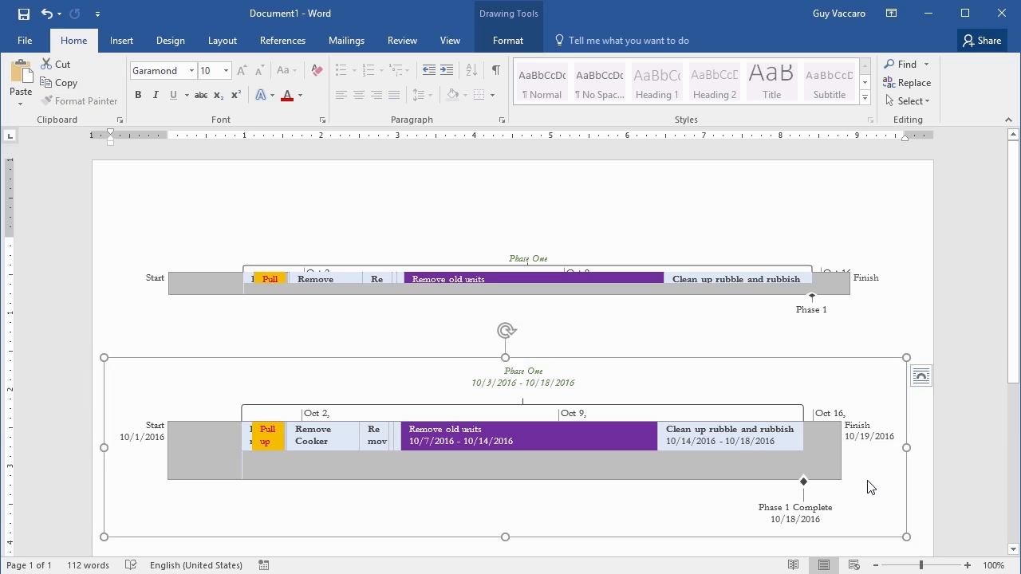
Try rotating the purple Remove old units bar slightly counterclockwise, and undo the rotation.
{"action": "left_click", "coordinate": [199, 463]}
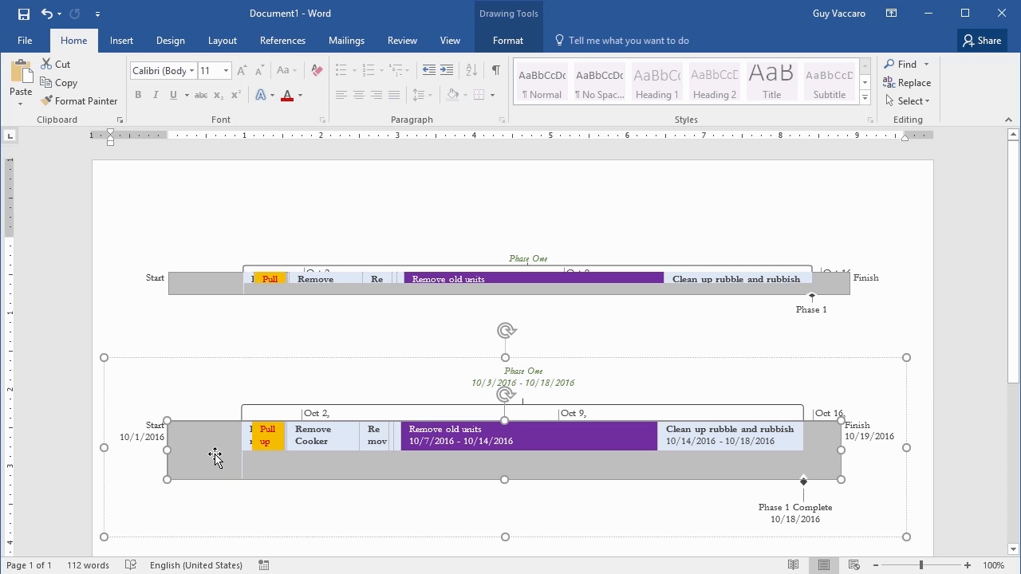
{"action": "left_click", "coordinate": [462, 446]}
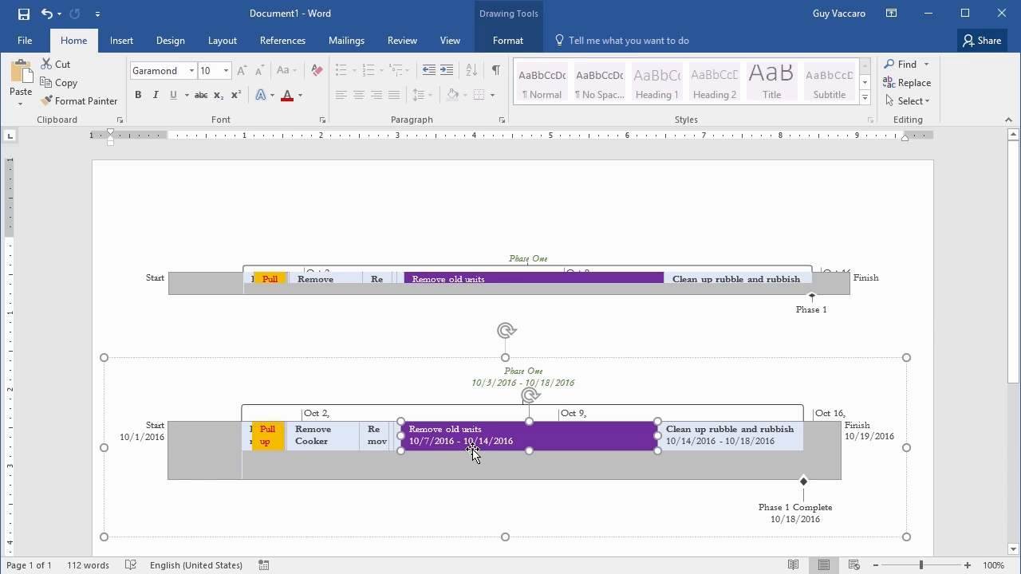
{"action": "left_click_drag", "start_coordinate": [530, 396], "coordinate": [528, 391]}
{"action": "left_click", "coordinate": [478, 440]}
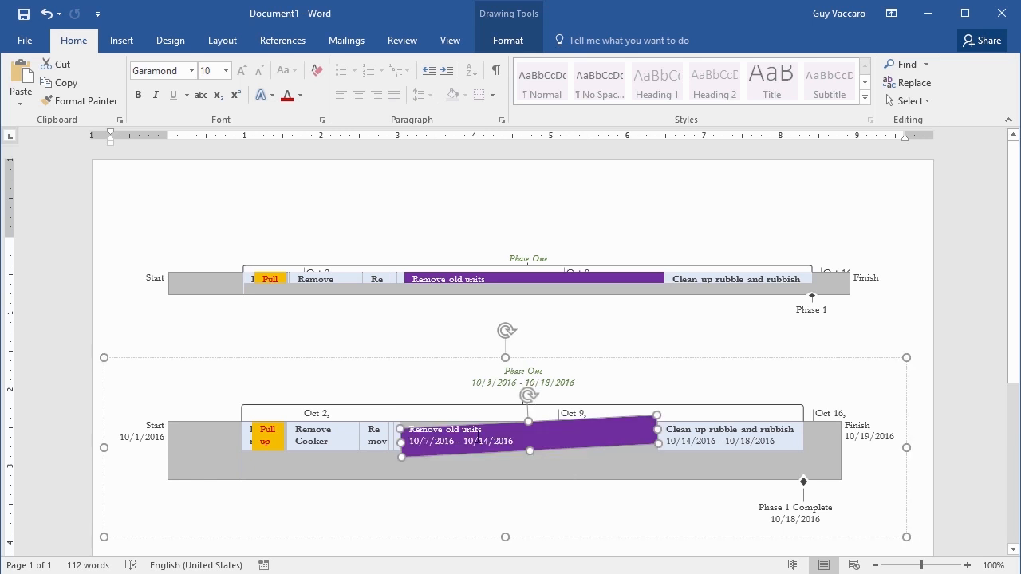
{"action": "left_click", "coordinate": [612, 471]}
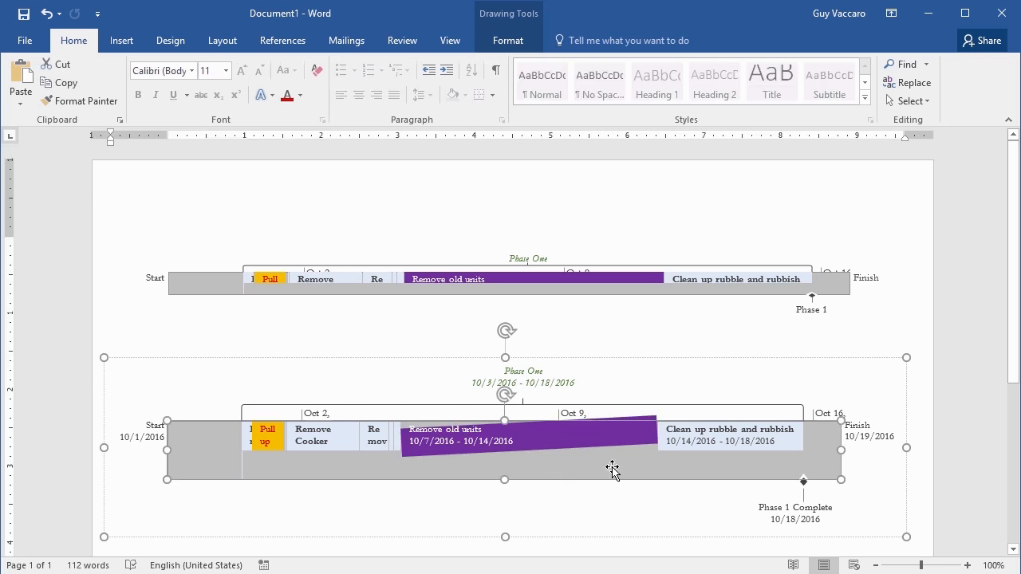
{"action": "key", "text": "ctrl+z"}
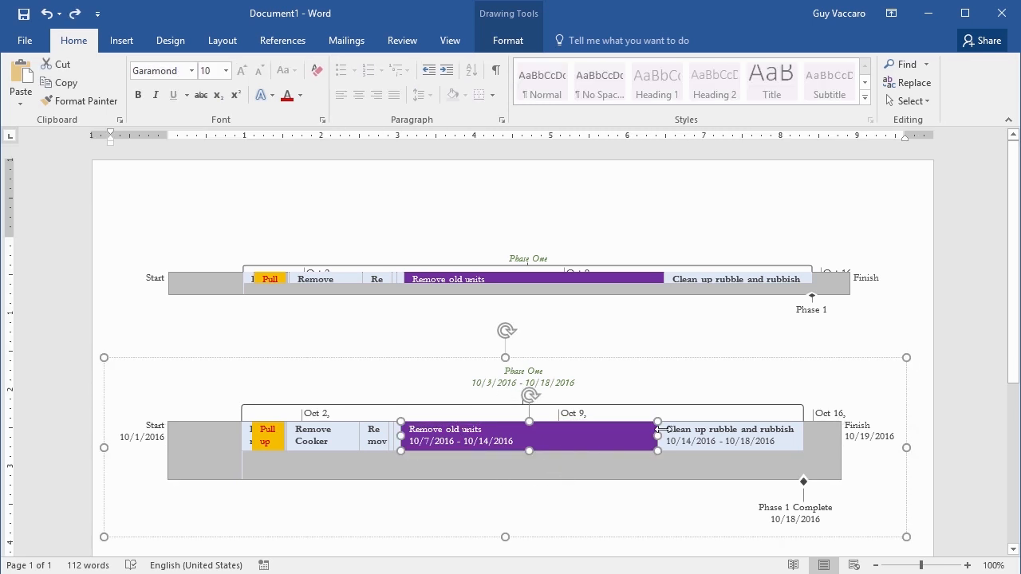
Delete the first, squashed copy of the timeline from the Word document.
{"action": "left_click", "coordinate": [596, 263]}
{"action": "key", "text": "Delete"}
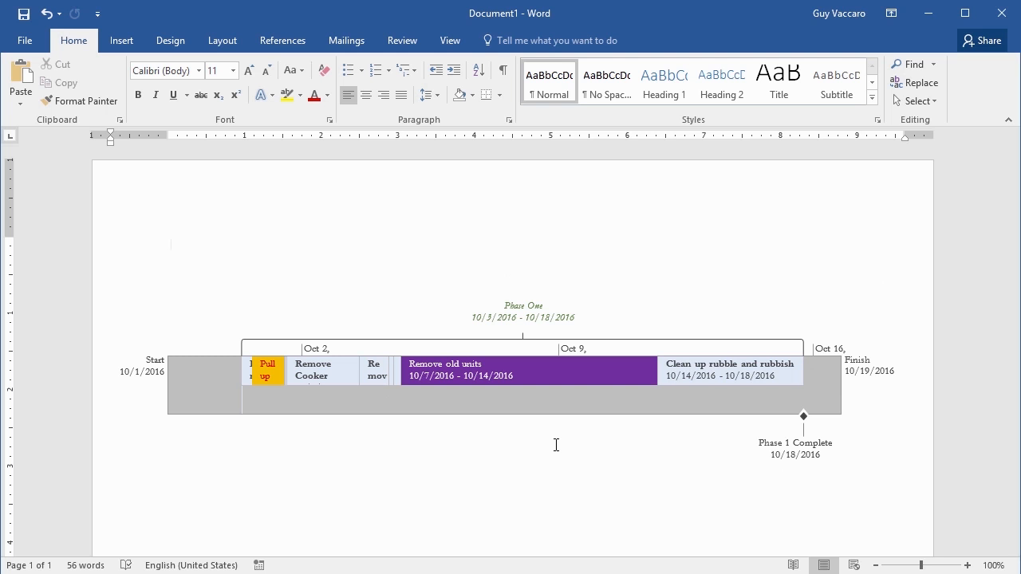
Switch back to Project and open the format options for copying the timeline.
{"action": "key", "text": "alt+Tab"}
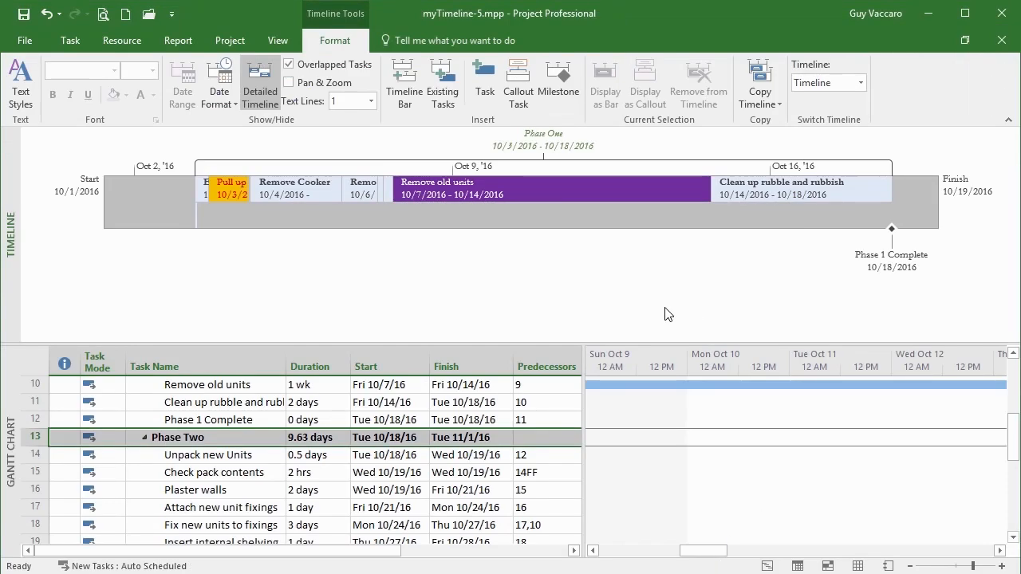
{"action": "left_click", "coordinate": [781, 104]}
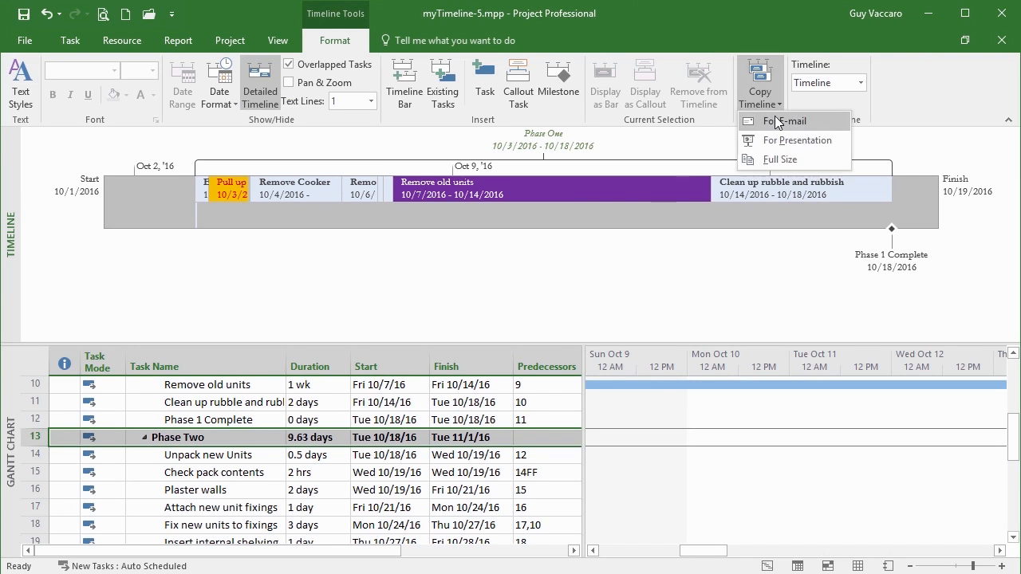